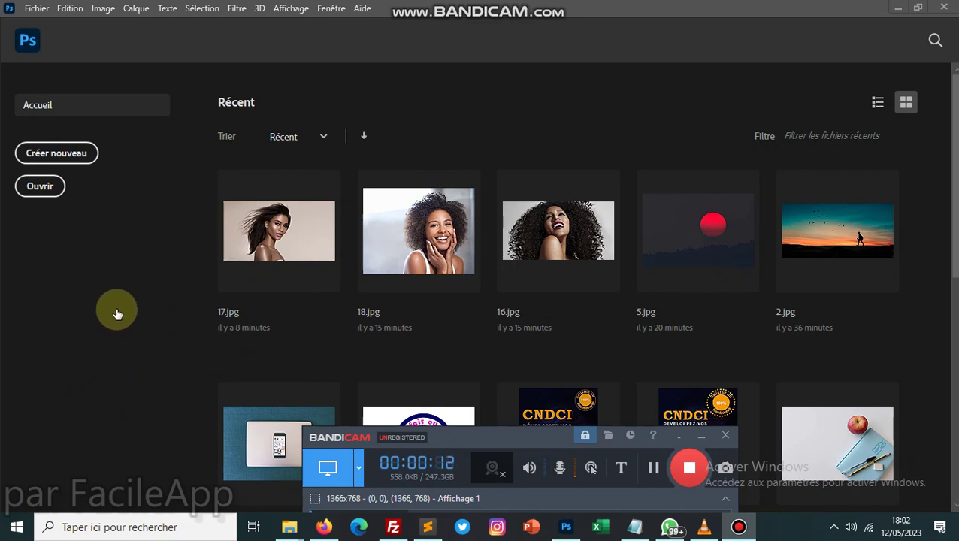
# Open the image 5.jpg from the Recadrage folder inside Mini ressources.
pyautogui.click(43, 192)
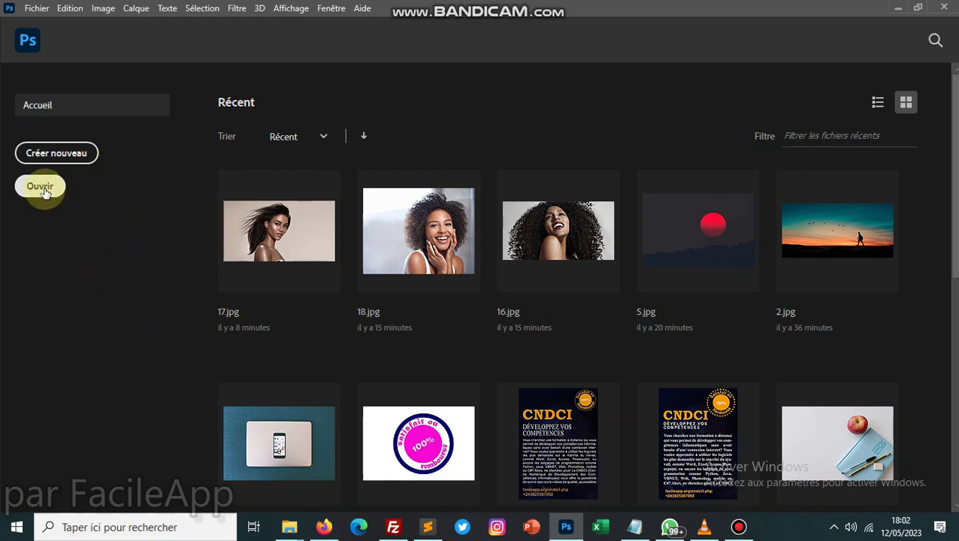
pyautogui.click(41, 187)
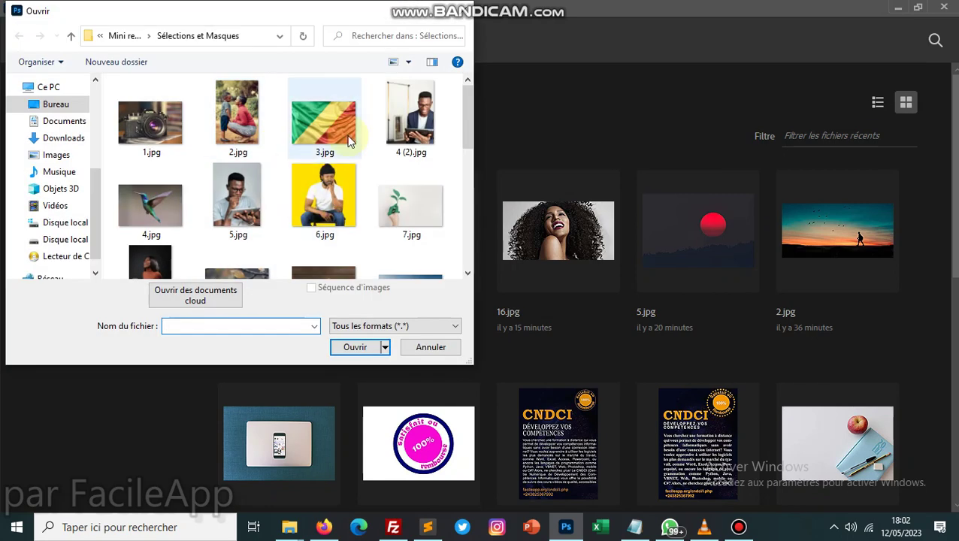
pyautogui.moveTo(469, 117); pyautogui.dragTo(211, 31)
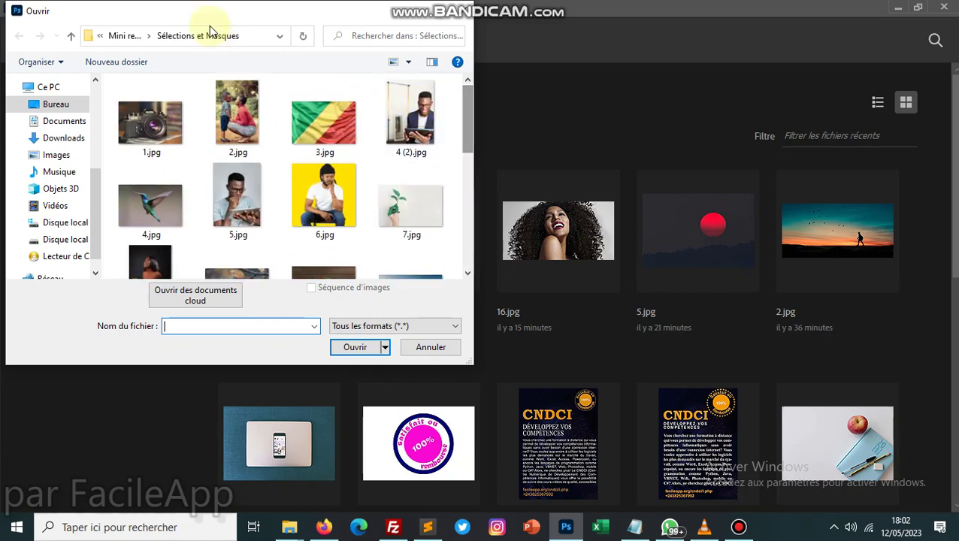
pyautogui.click(122, 37)
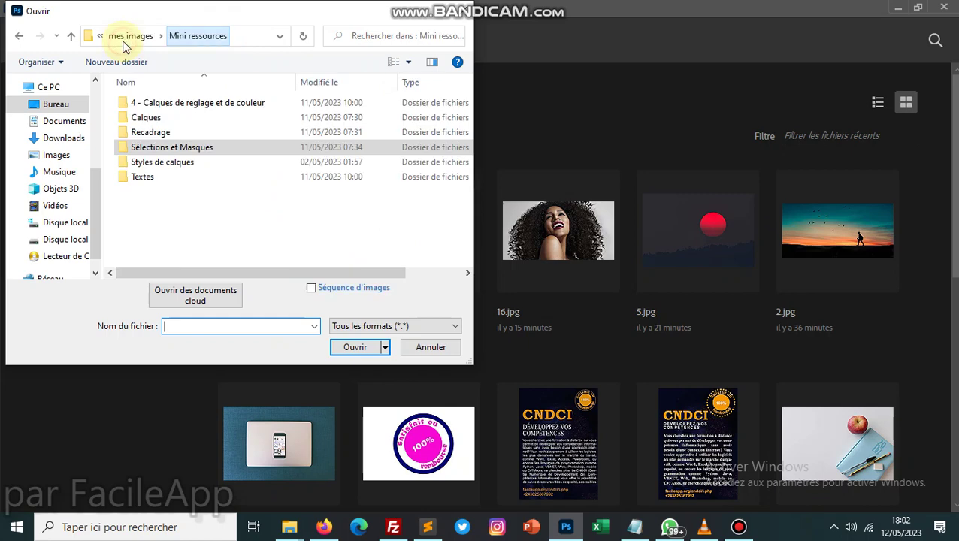
pyautogui.doubleClick(172, 137)
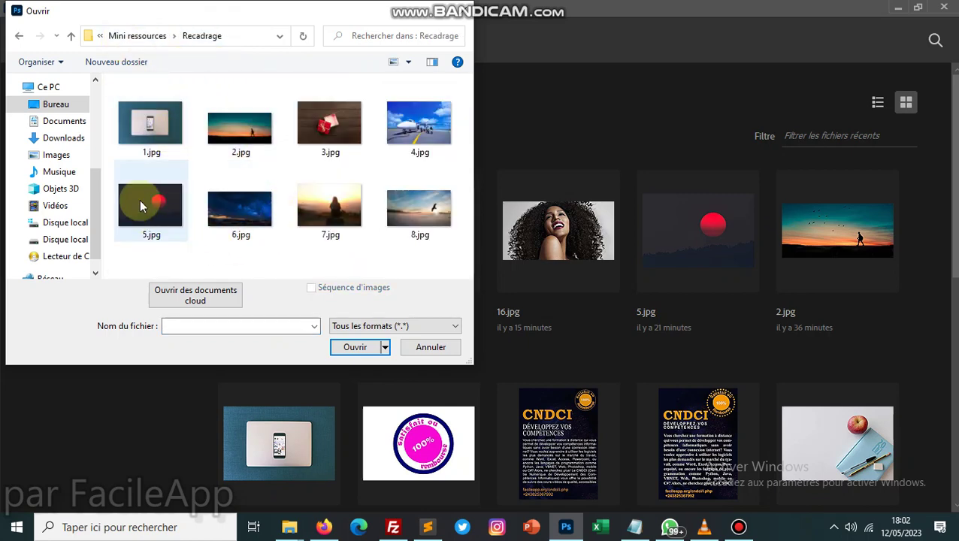
pyautogui.doubleClick(157, 202)
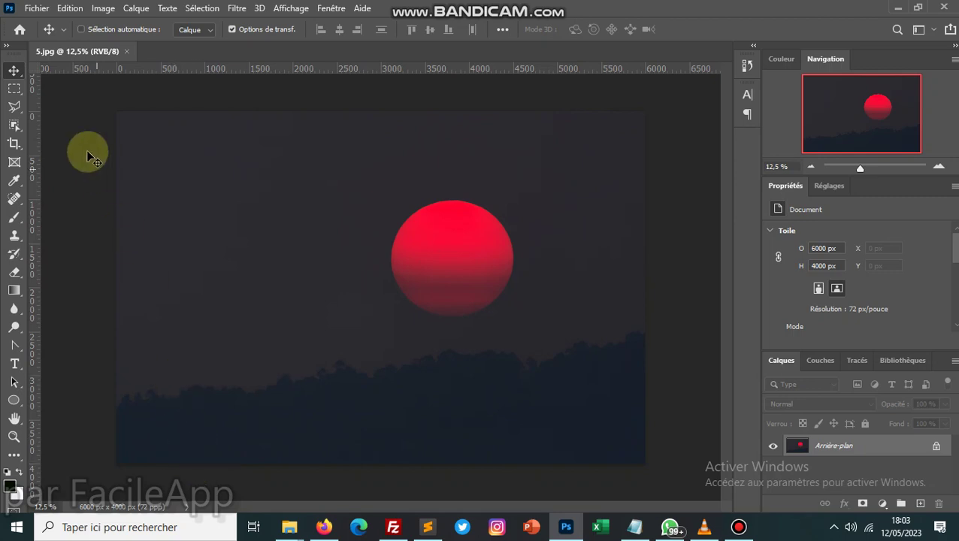
# Straighten the red sun image along its sloping treeline with the Crop tool, using content-aware fill for the empty corners, and apply the crop.
pyautogui.click(13, 143)
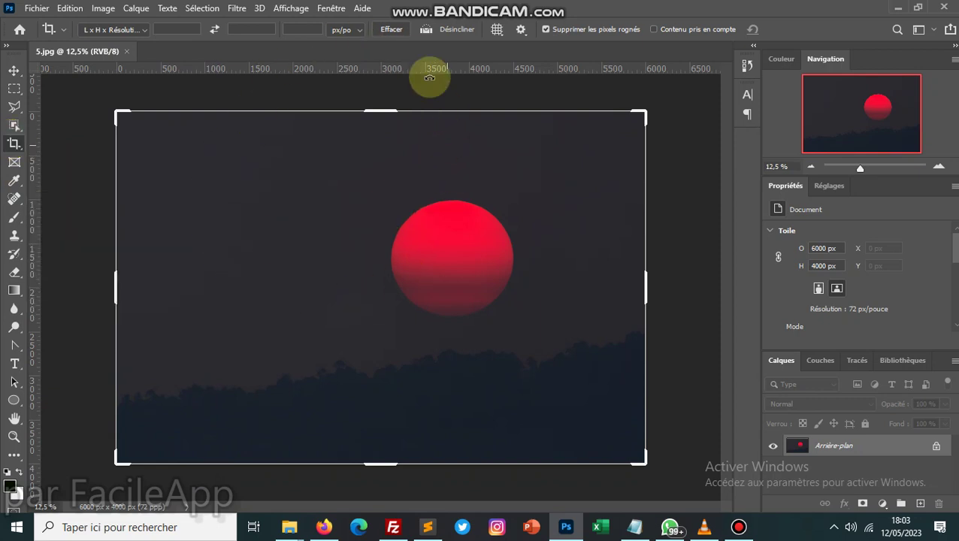
pyautogui.click(424, 34)
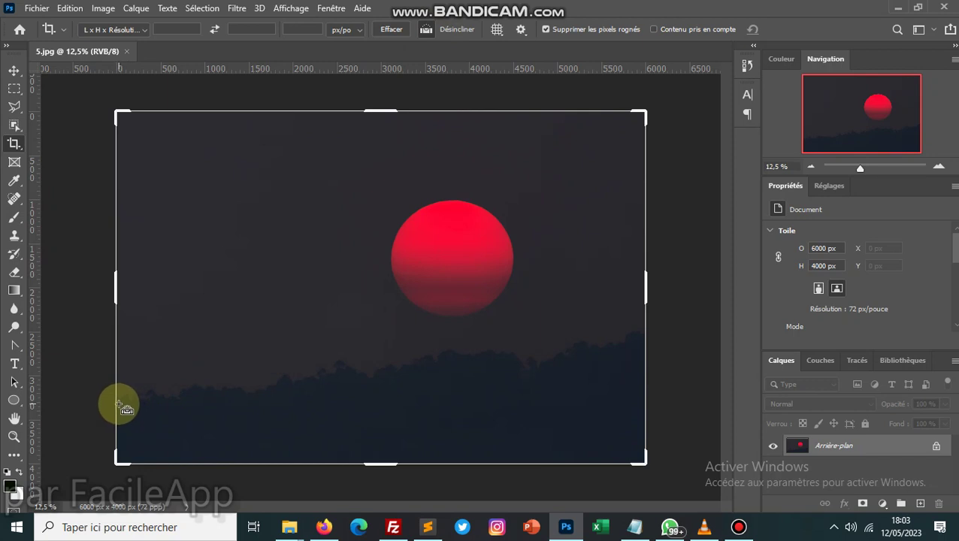
pyautogui.moveTo(119, 407); pyautogui.dragTo(642, 328)
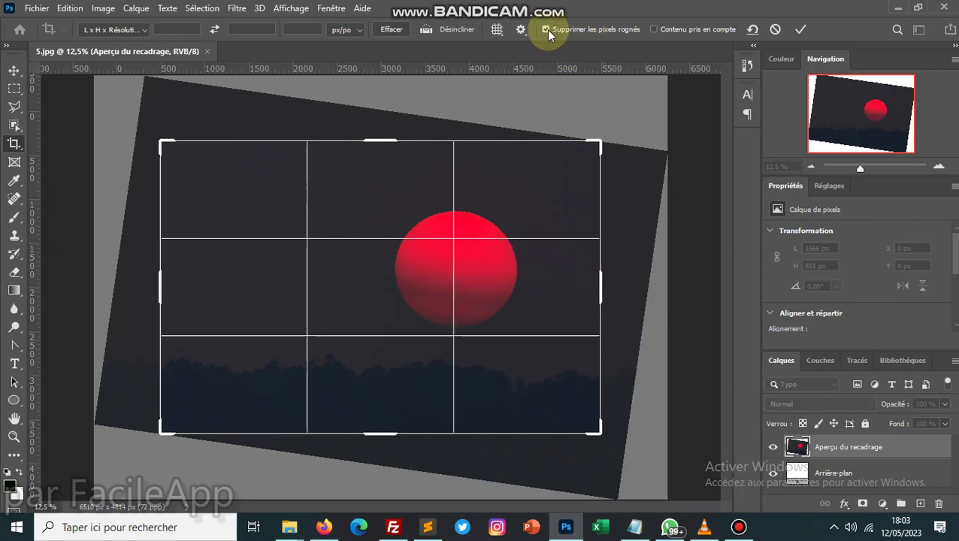
pyautogui.click(653, 29)
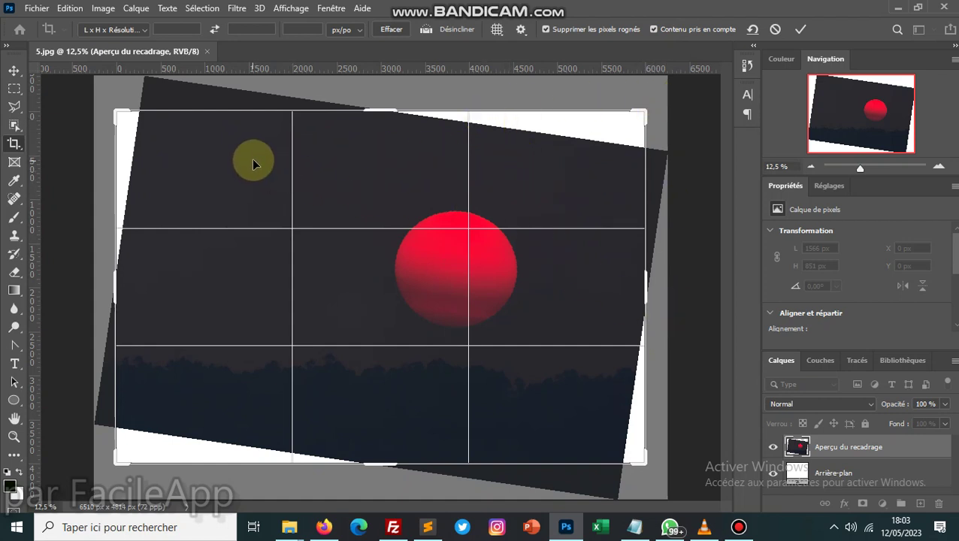
pyautogui.click(800, 29)
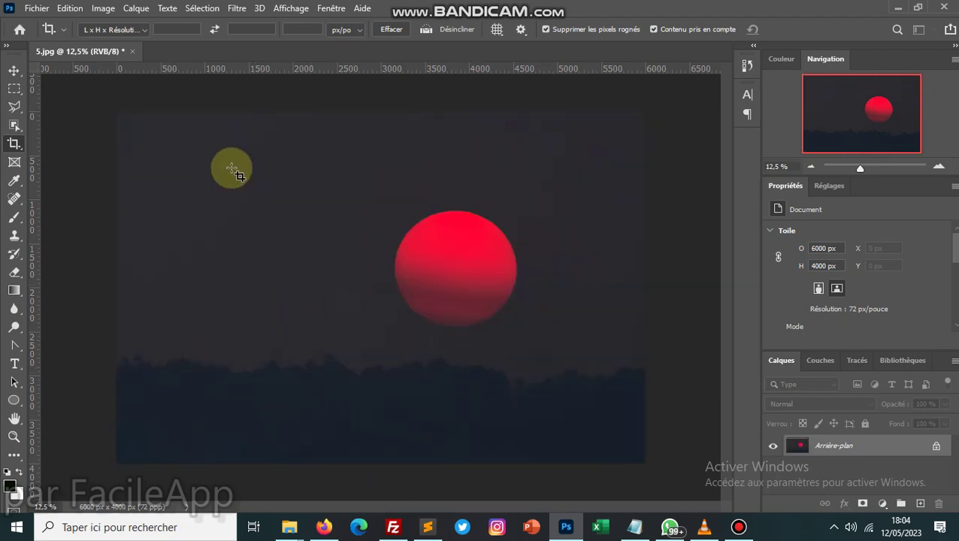
# Open the night sky image 6.jpg from the Recadrage folder.
pyautogui.click(14, 28)
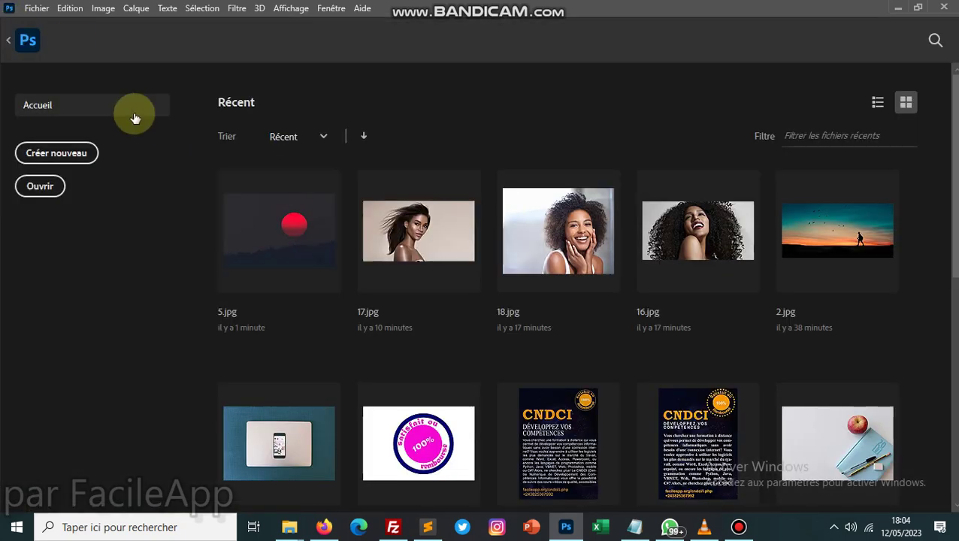
pyautogui.click(13, 43)
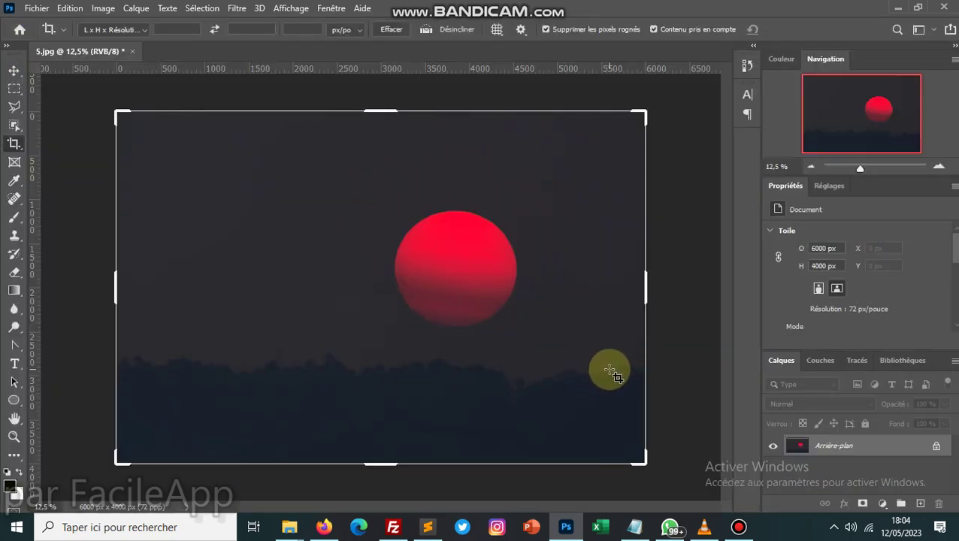
pyautogui.click(36, 9)
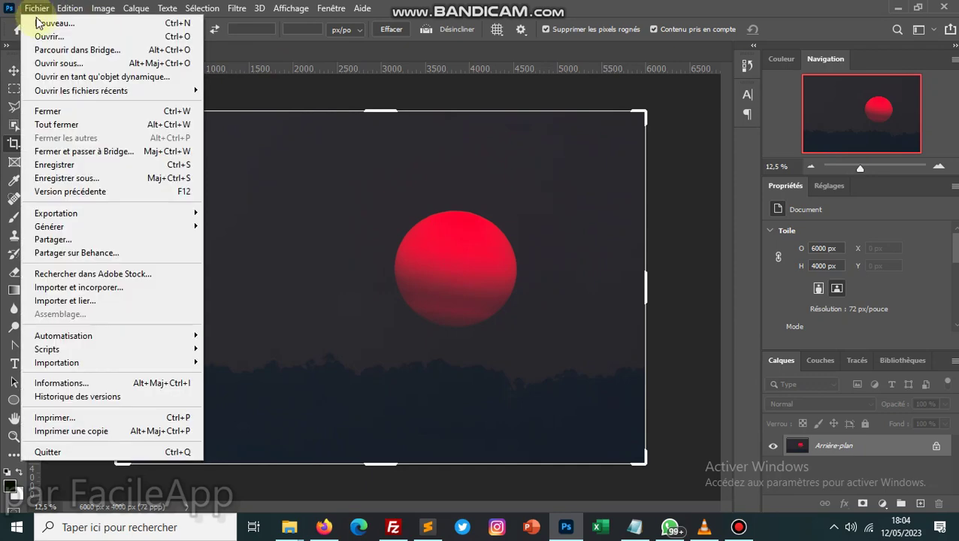
pyautogui.click(43, 36)
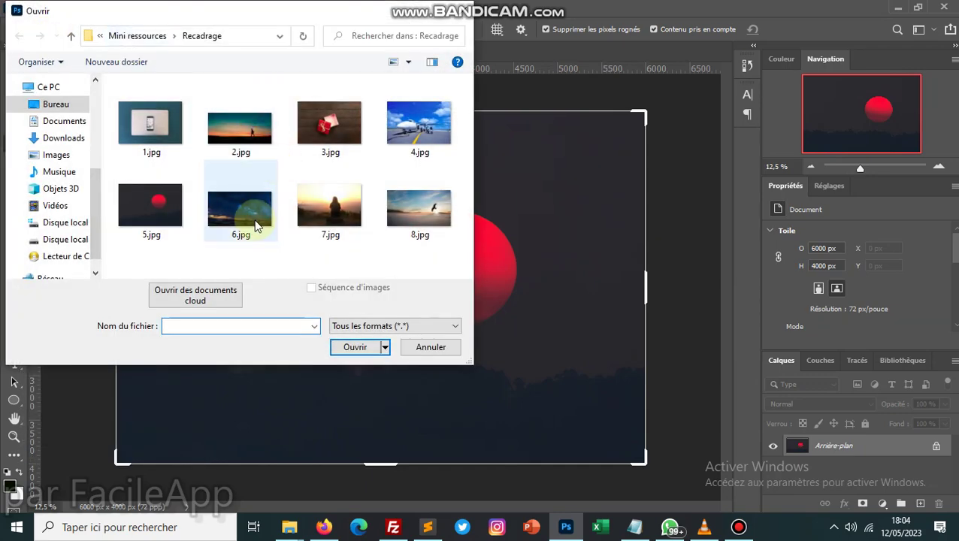
pyautogui.doubleClick(244, 216)
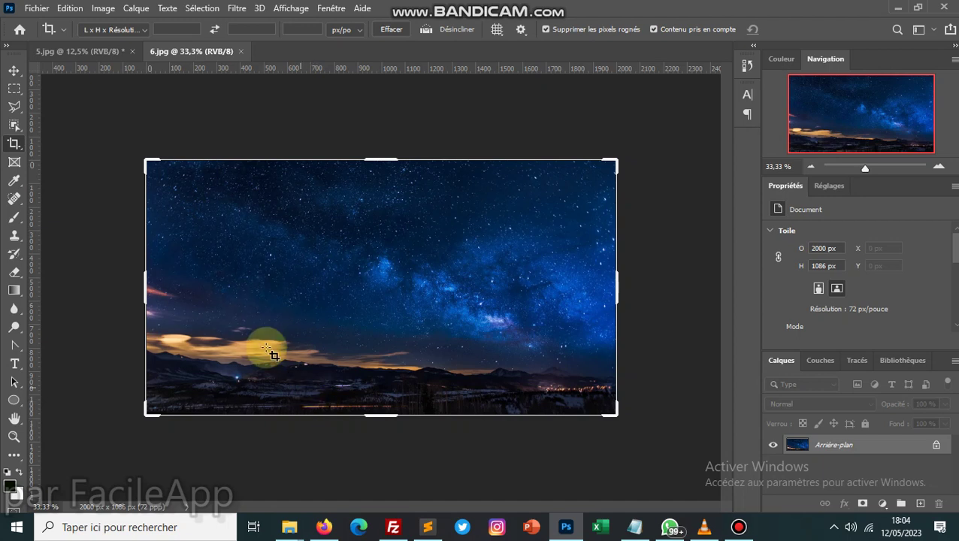
# Straighten the night sky image along its mountain horizon with content-aware cropping and apply the crop.
pyautogui.click(426, 29)
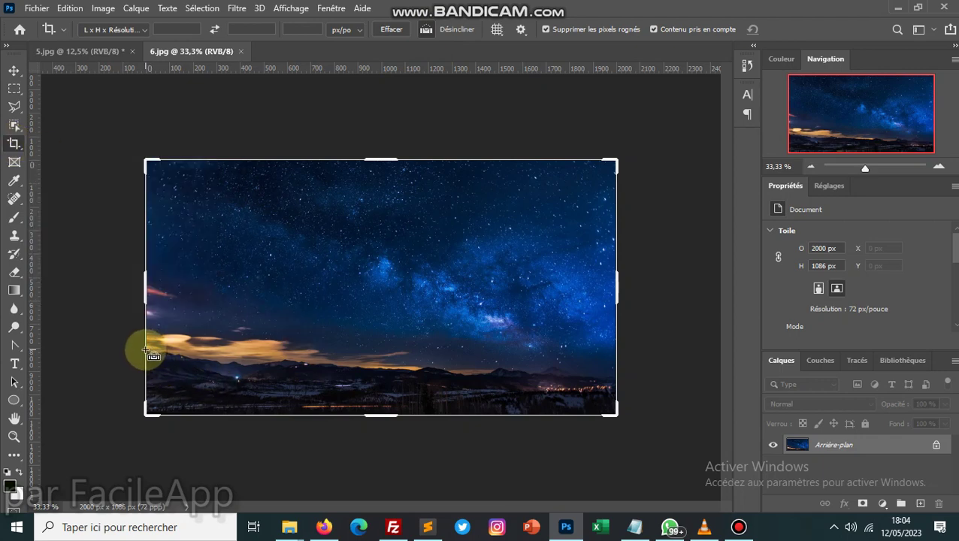
pyautogui.moveTo(201, 352); pyautogui.dragTo(615, 382)
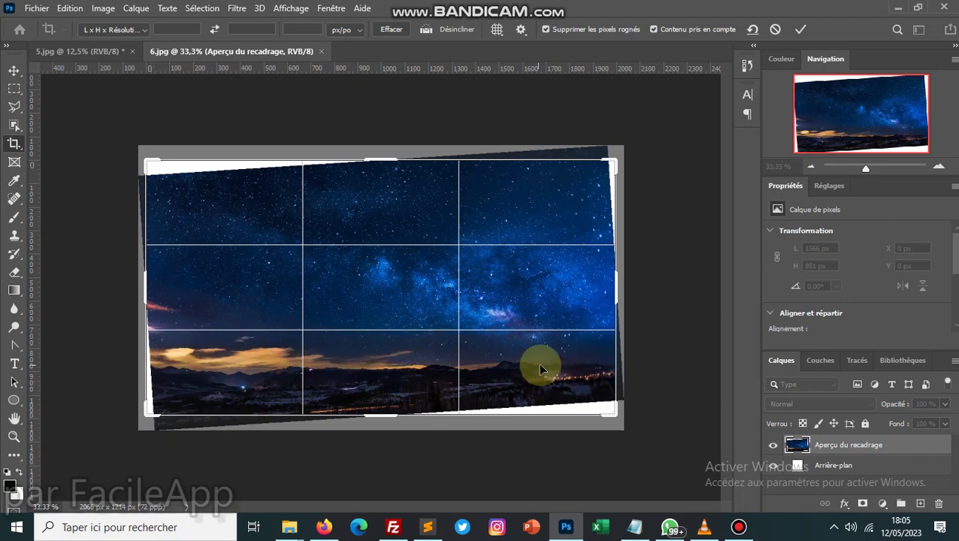
pyautogui.click(801, 29)
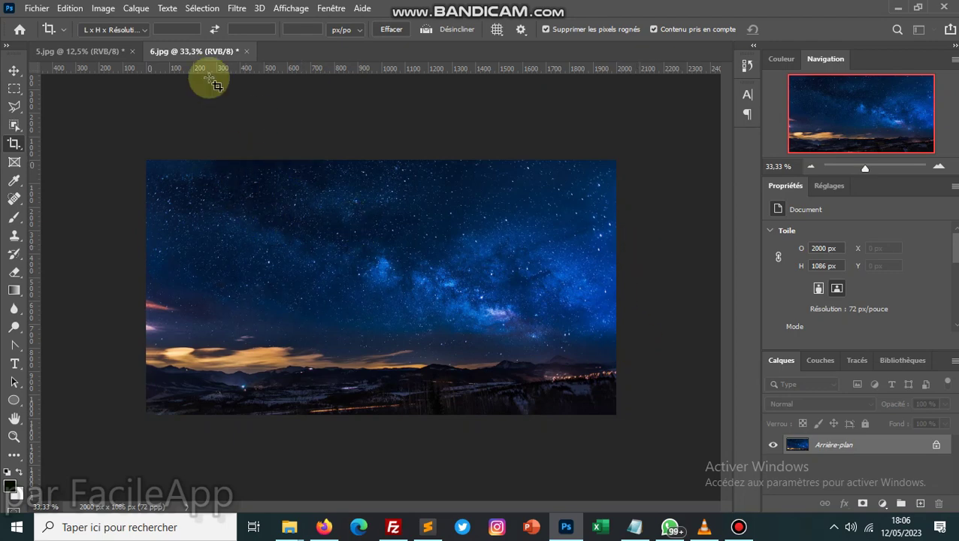
# Open the portrait 17.jpg from the Sélections et Masques folder inside Mini ressources.
pyautogui.click(36, 9)
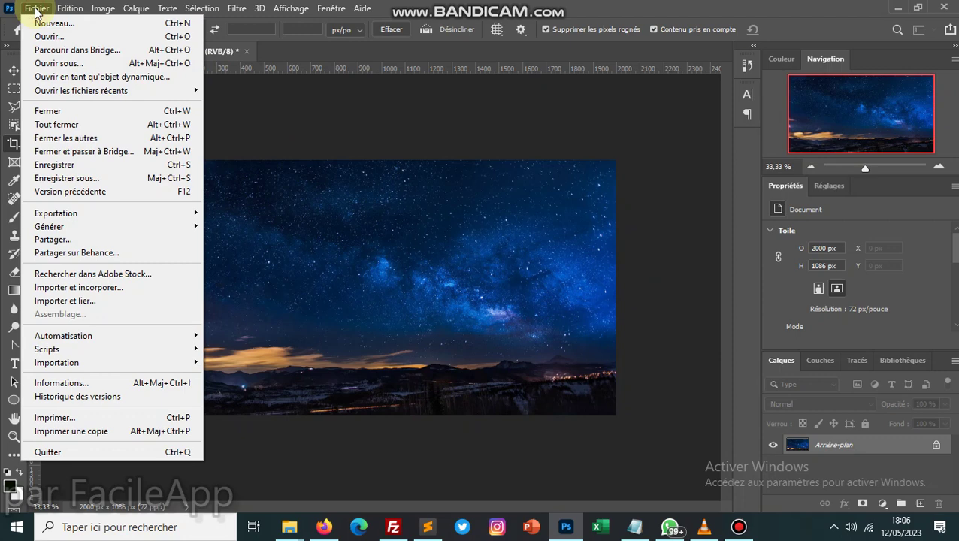
pyautogui.click(57, 36)
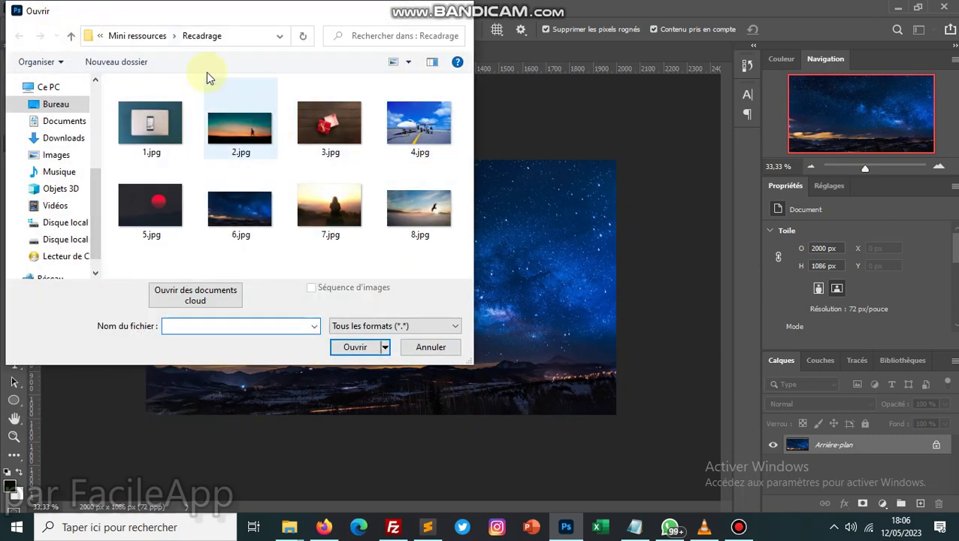
pyautogui.click(151, 36)
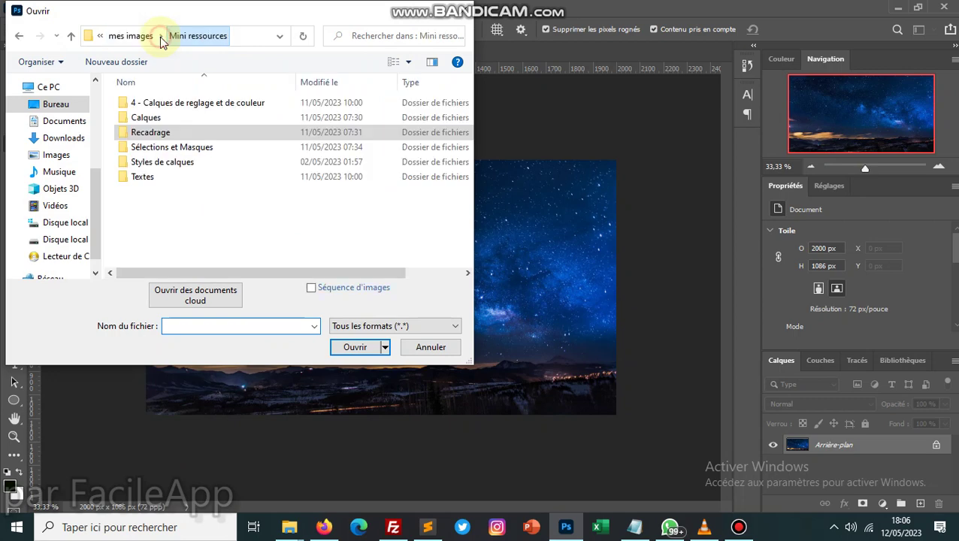
pyautogui.doubleClick(153, 149)
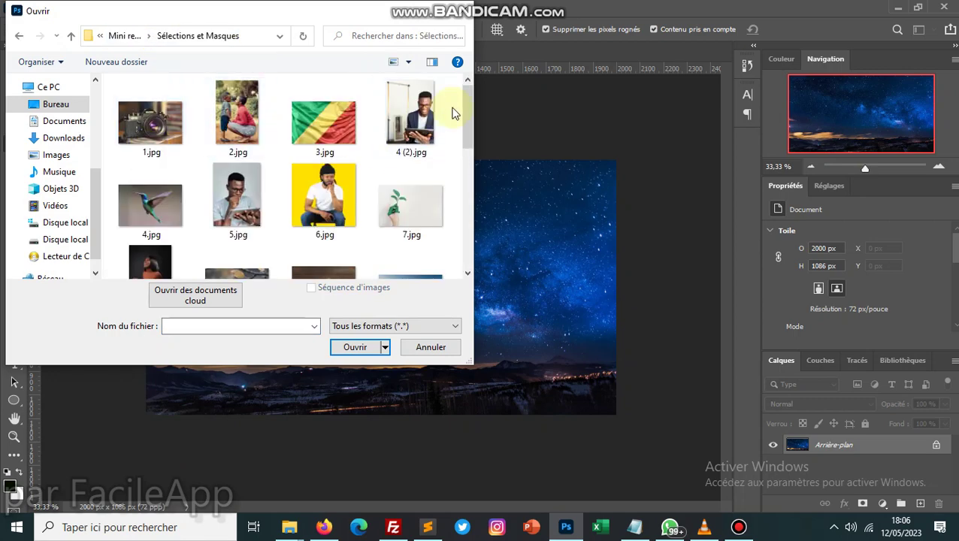
pyautogui.moveTo(466, 115); pyautogui.dragTo(455, 200)
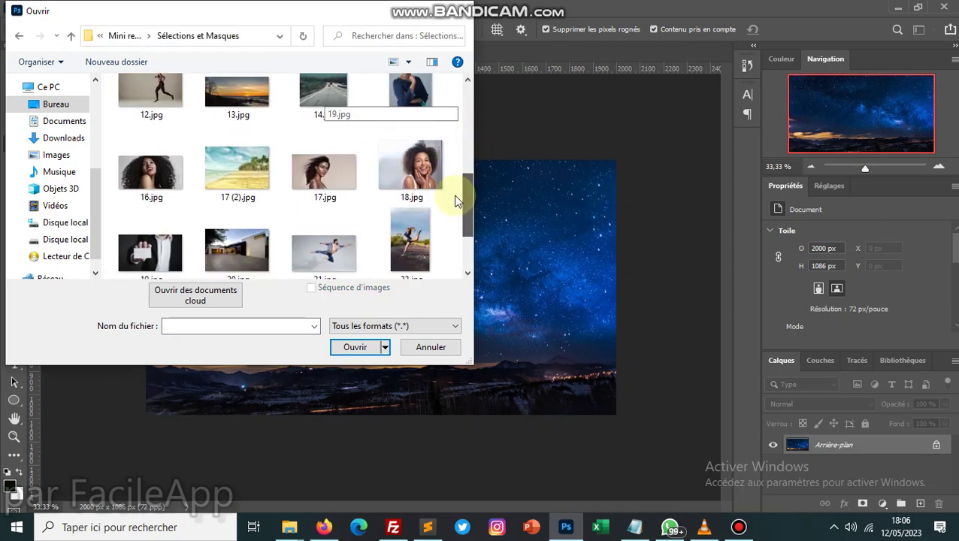
pyautogui.doubleClick(329, 170)
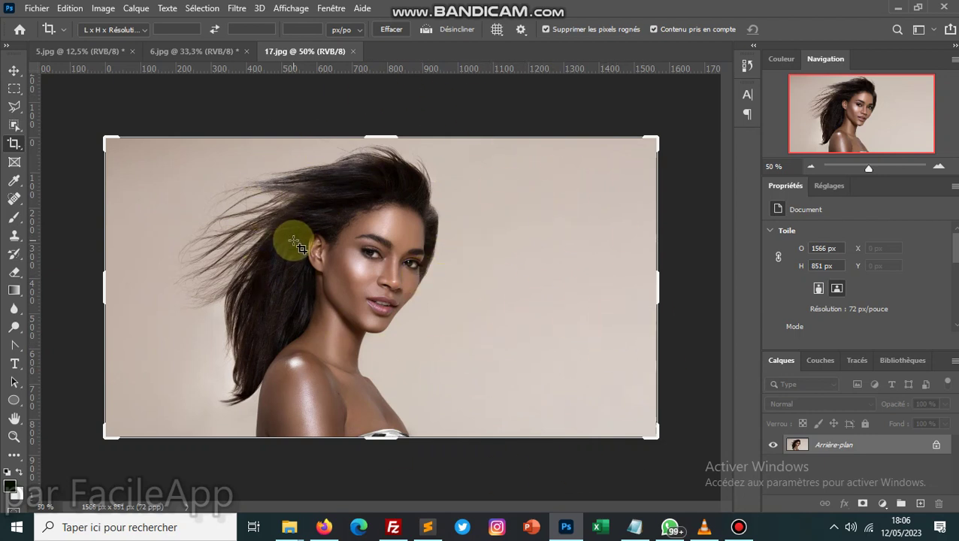
# Unlock the portrait's background layer and remove the backdrop around the woman with the Remove Background quick action.
pyautogui.click(936, 448)
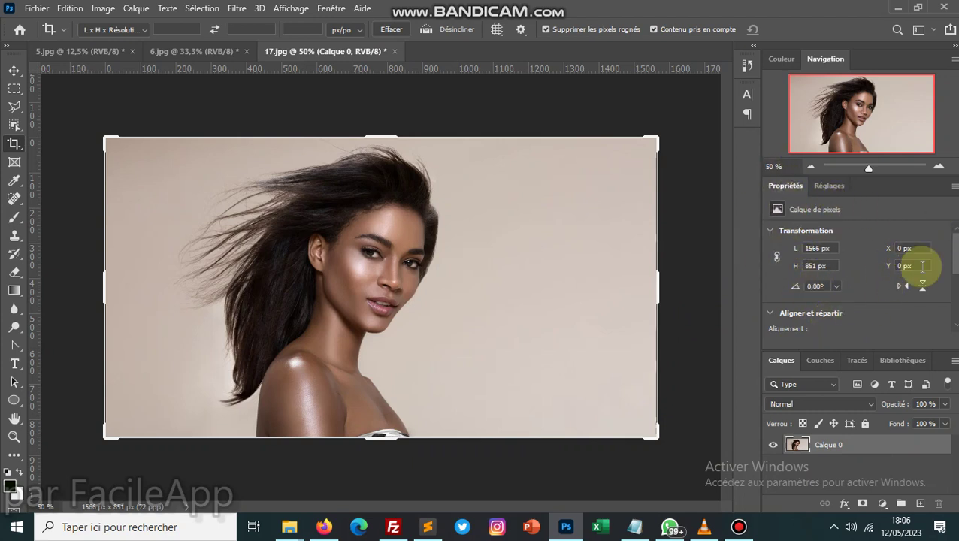
pyautogui.scroll(-5, 953, 248)
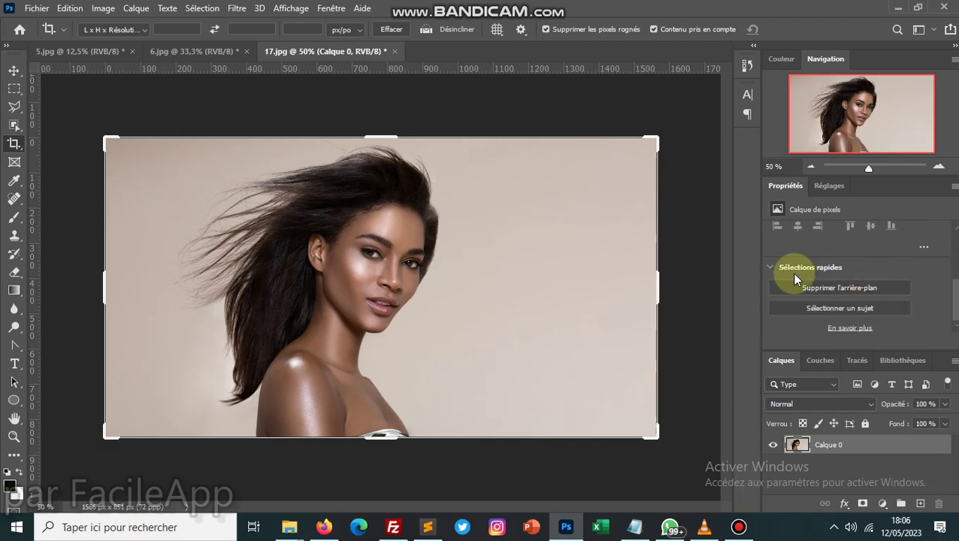
pyautogui.click(836, 289)
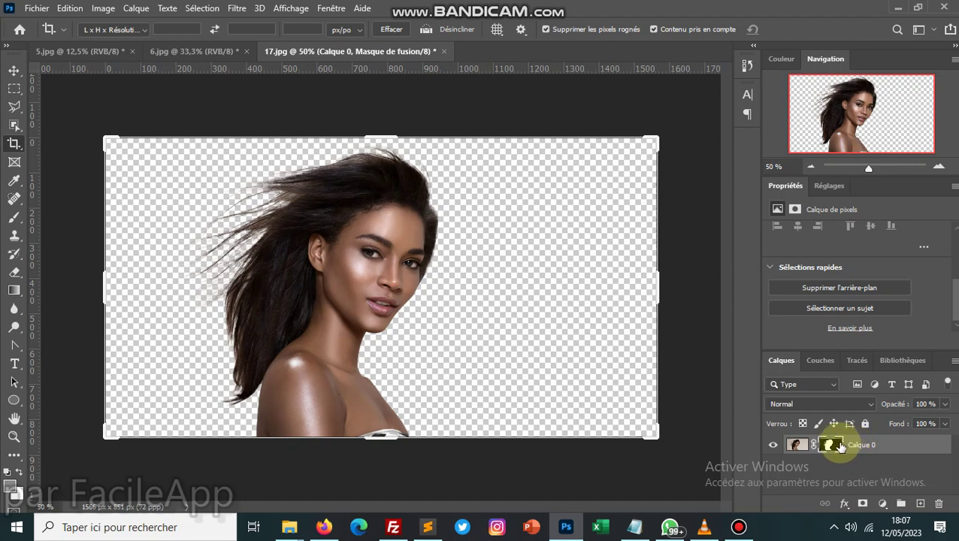
# Open the portrait's layer mask in the Select and Mask workspace to refine it.
pyautogui.click(831, 446)
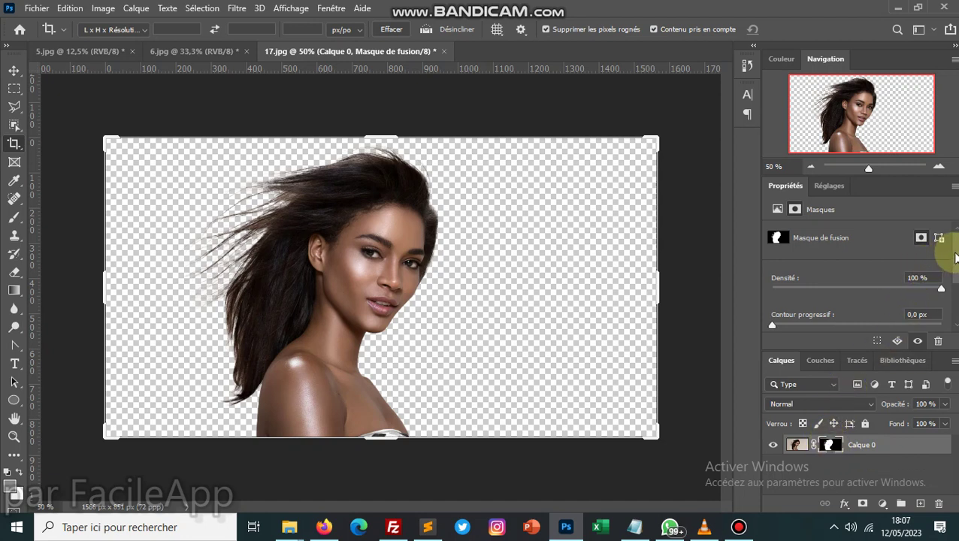
pyautogui.moveTo(956, 254); pyautogui.dragTo(954, 310)
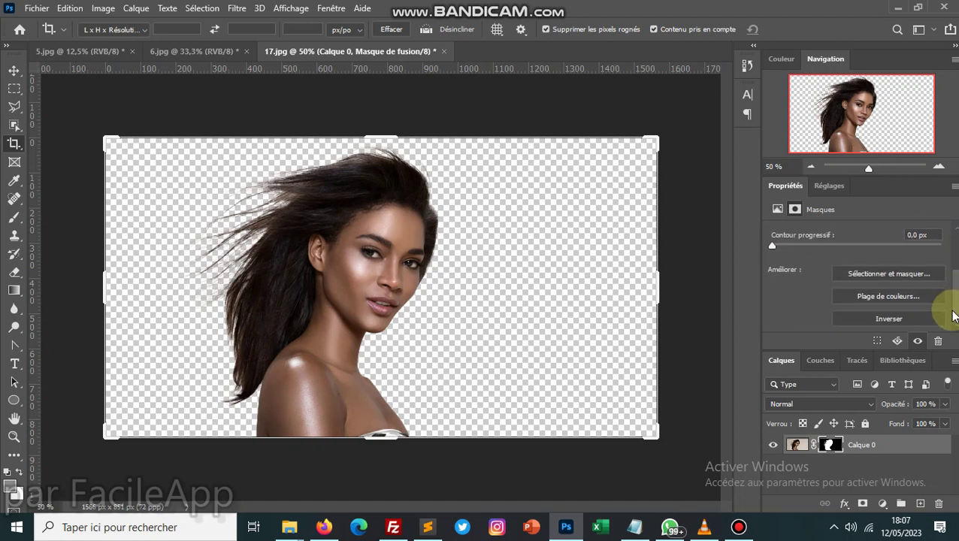
pyautogui.click(883, 277)
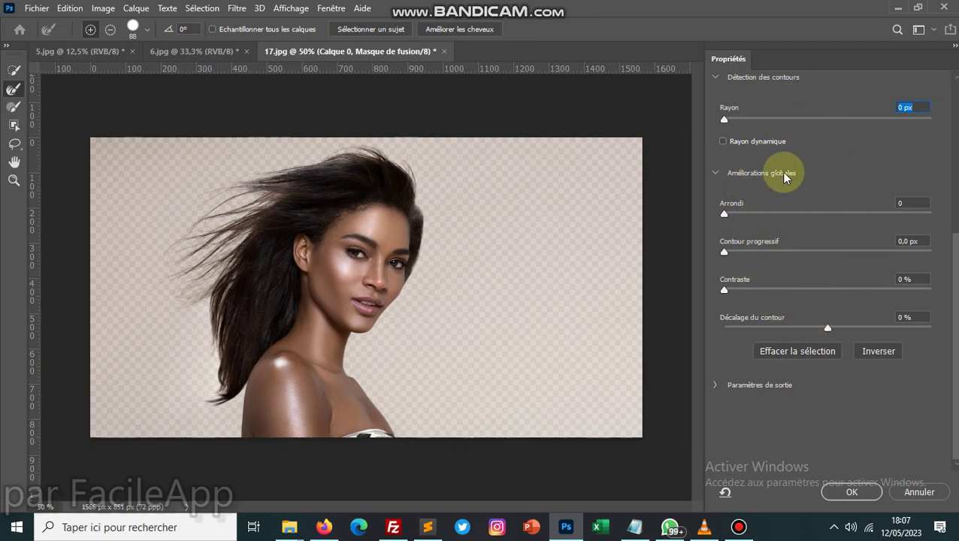
pyautogui.moveTo(954, 314); pyautogui.dragTo(951, 147)
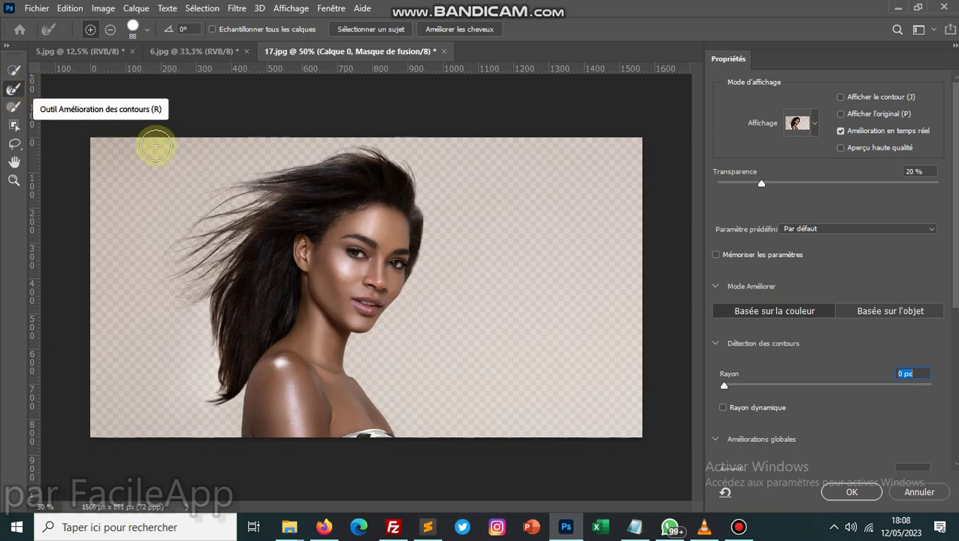
# Set the Refine Edge brush size to 106 px and brush over the flying strands and lower tips of the woman's hair.
pyautogui.click(148, 31)
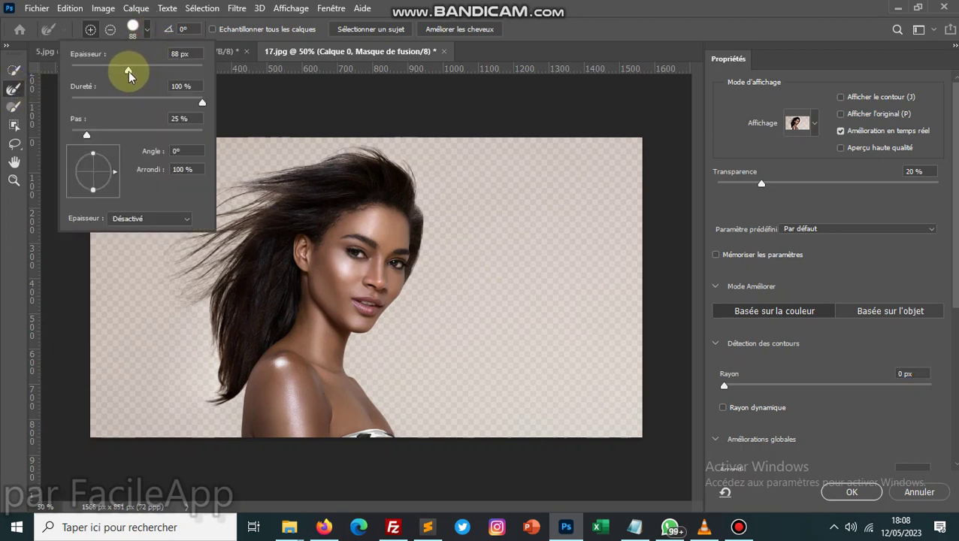
pyautogui.moveTo(128, 71); pyautogui.dragTo(138, 70)
pyautogui.click(145, 30)
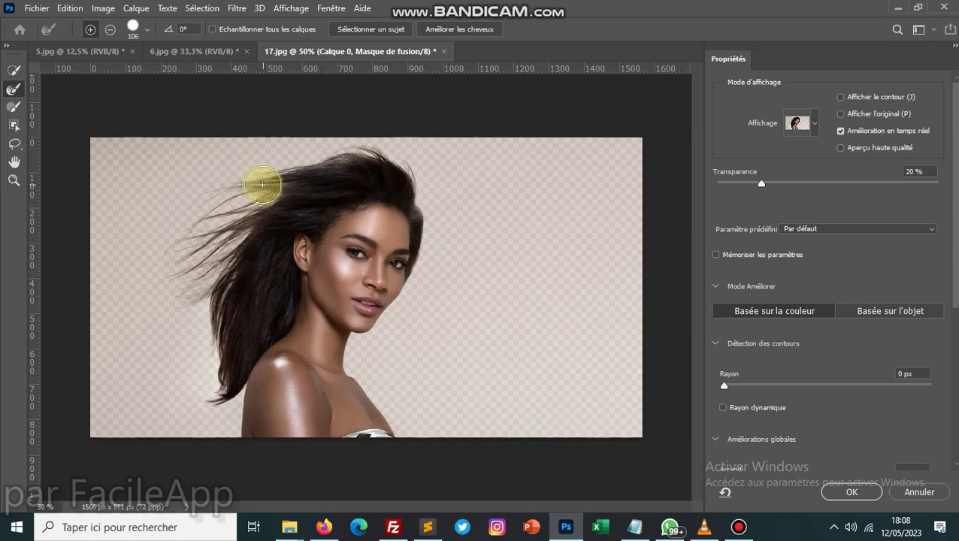
pyautogui.click(198, 237)
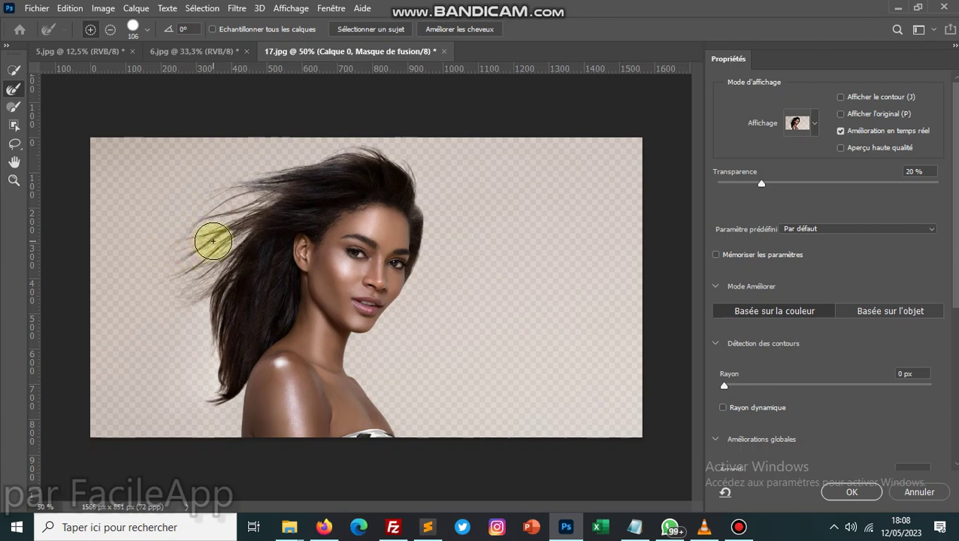
pyautogui.click(212, 241)
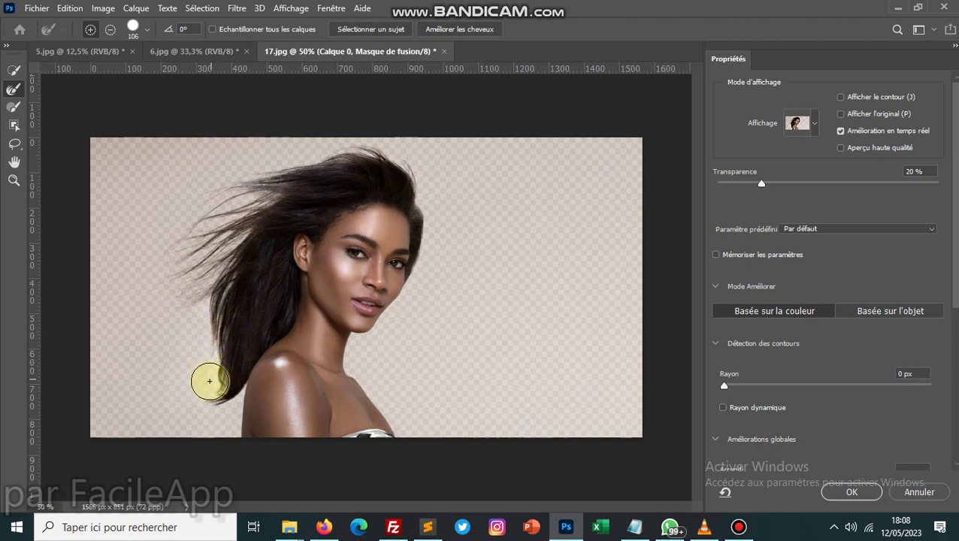
pyautogui.moveTo(218, 386); pyautogui.dragTo(201, 403)
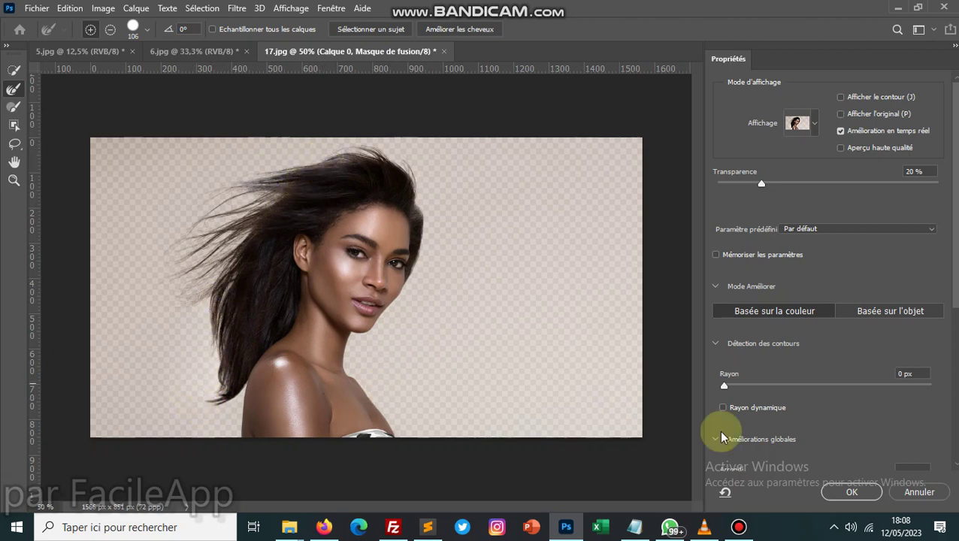
# Try an edge detection radius of 10 px on the mask, and return the radius to 0 px.
pyautogui.click(723, 385)
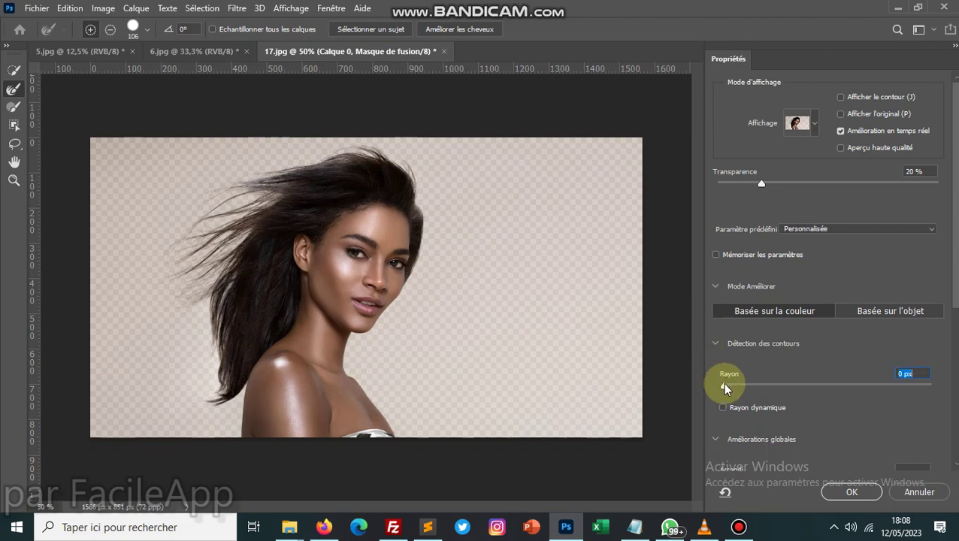
pyautogui.moveTo(723, 385); pyautogui.dragTo(788, 391)
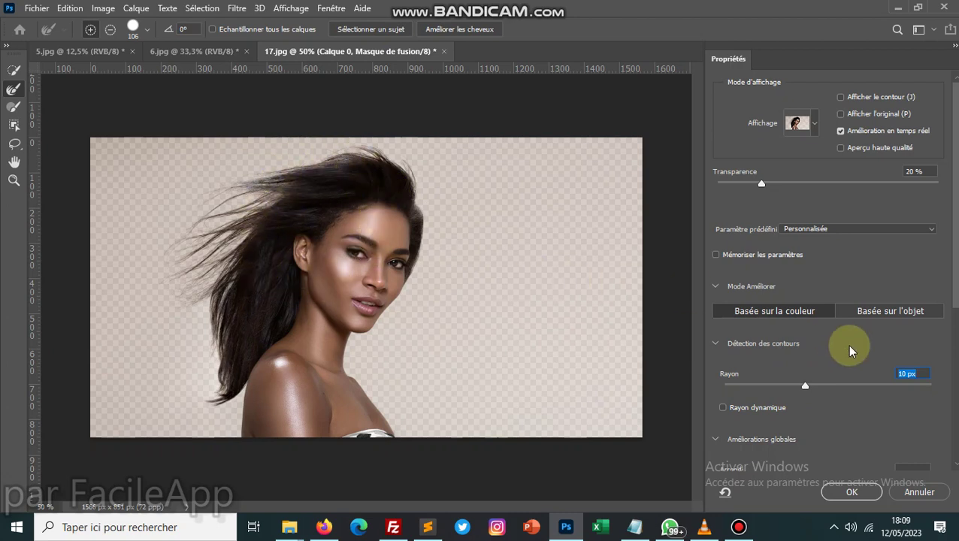
pyautogui.moveTo(805, 386)
pyautogui.mouseDown()
pyautogui.moveTo(849, 384)
pyautogui.moveTo(714, 395)
pyautogui.moveTo(696, 388)
pyautogui.mouseUp()
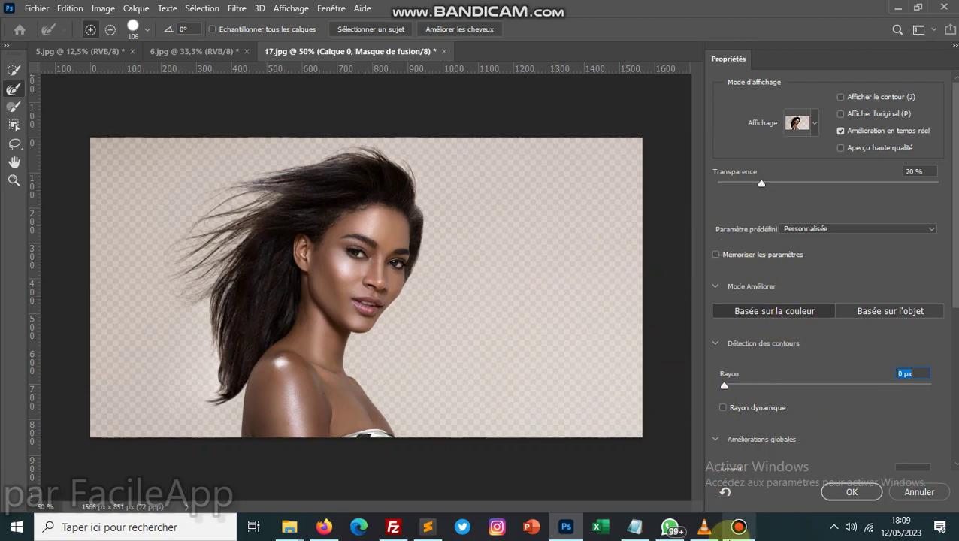
pyautogui.click(739, 527)
pyautogui.click(733, 530)
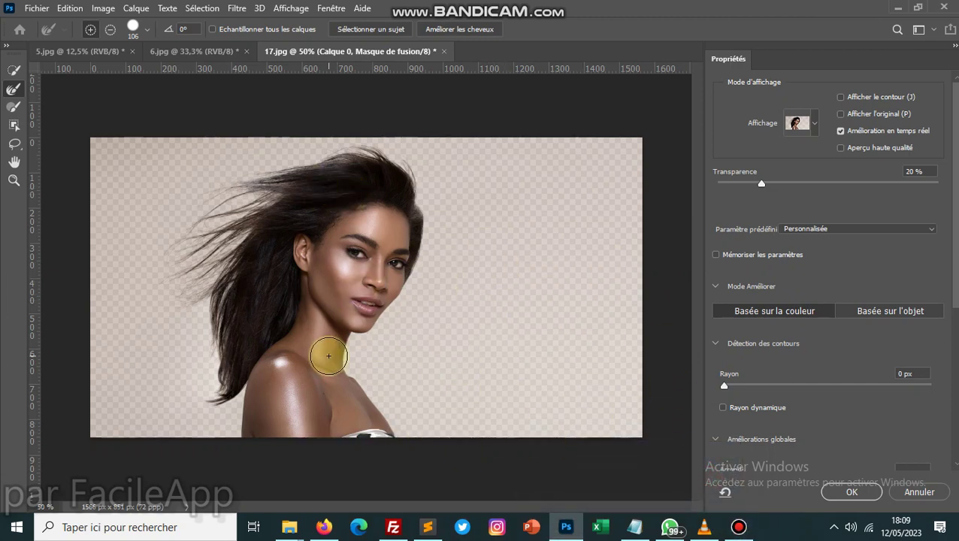
# Apply the refined edges to the portrait's layer mask and leave the Select and Mask workspace.
pyautogui.scroll(-5, 827, 300)
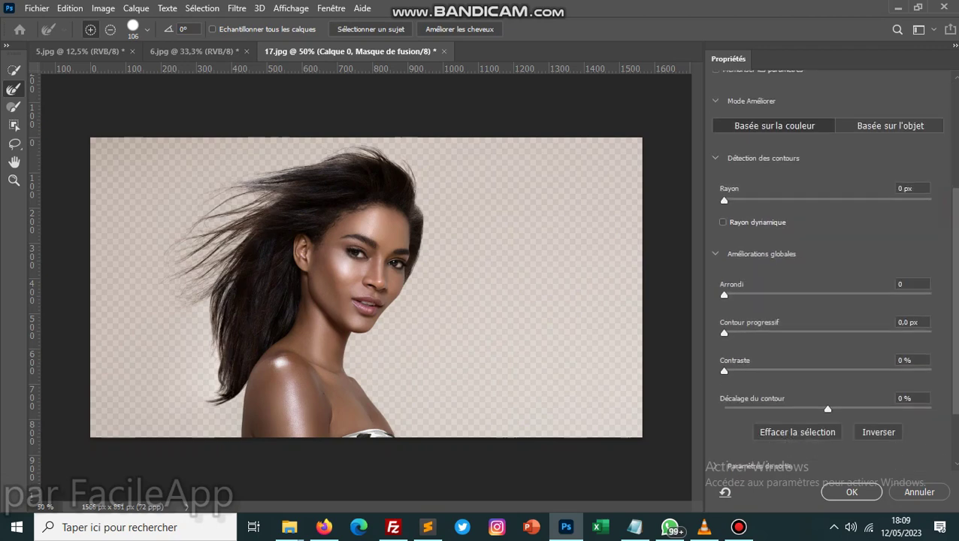
pyautogui.click(852, 493)
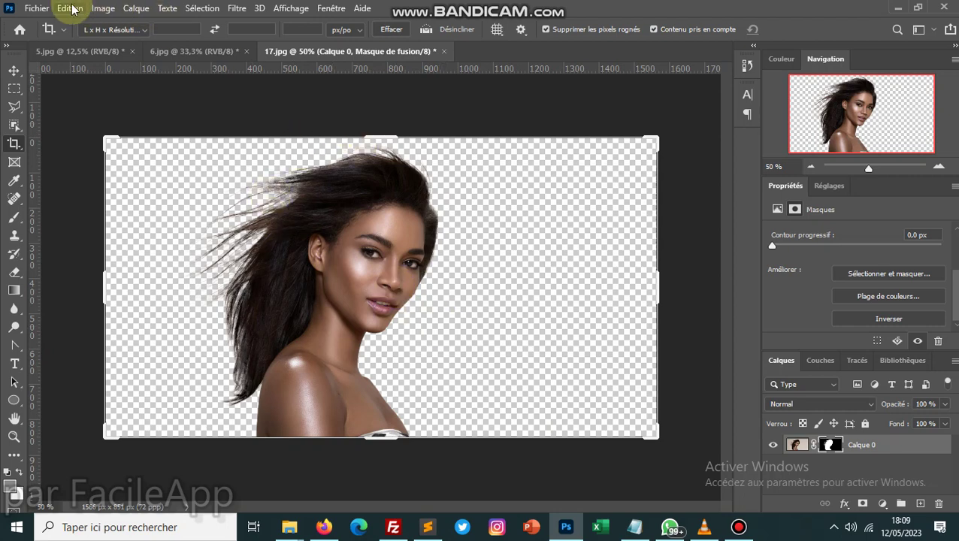
# Place the green field landscape 11.jpg from the Sélections et Masques folder as an embedded image in the portrait document.
pyautogui.click(36, 8)
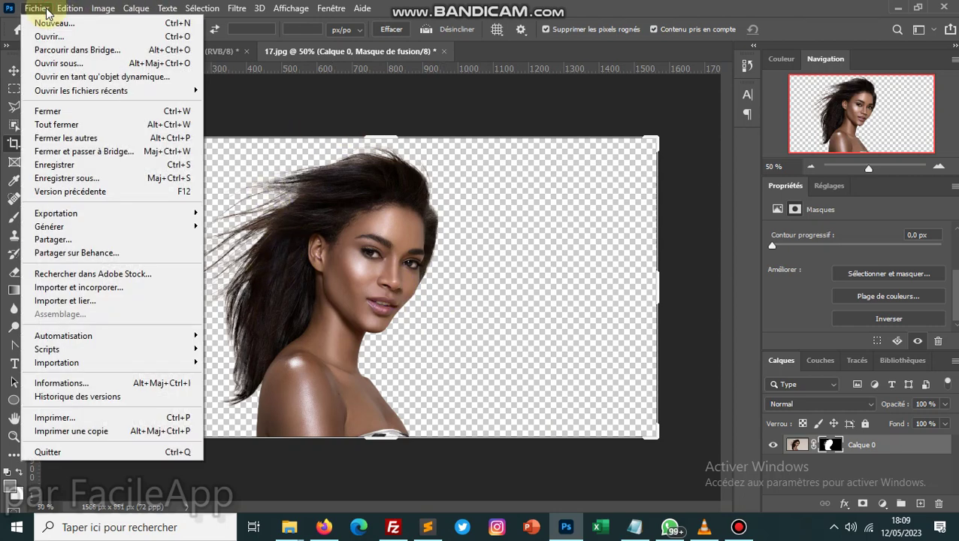
pyautogui.click(93, 290)
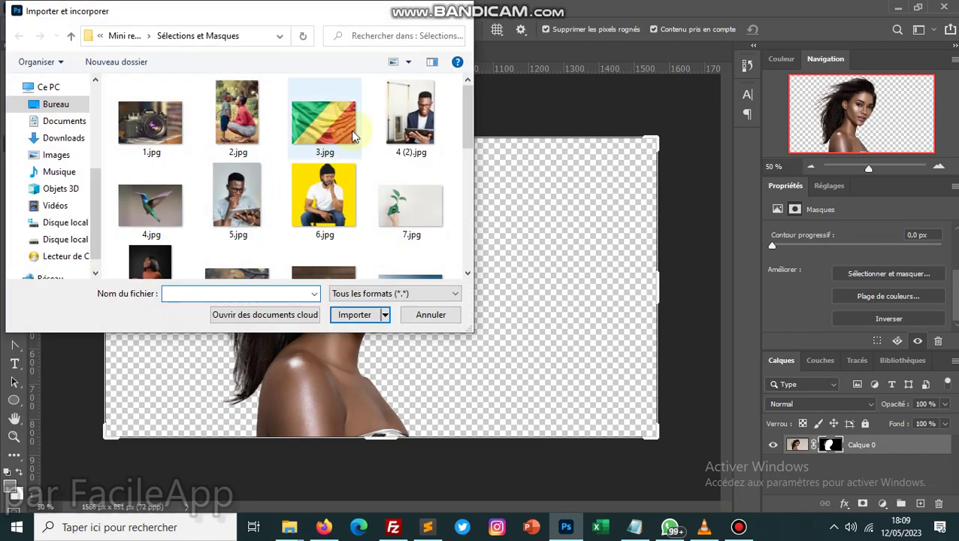
pyautogui.moveTo(466, 115); pyautogui.dragTo(475, 158)
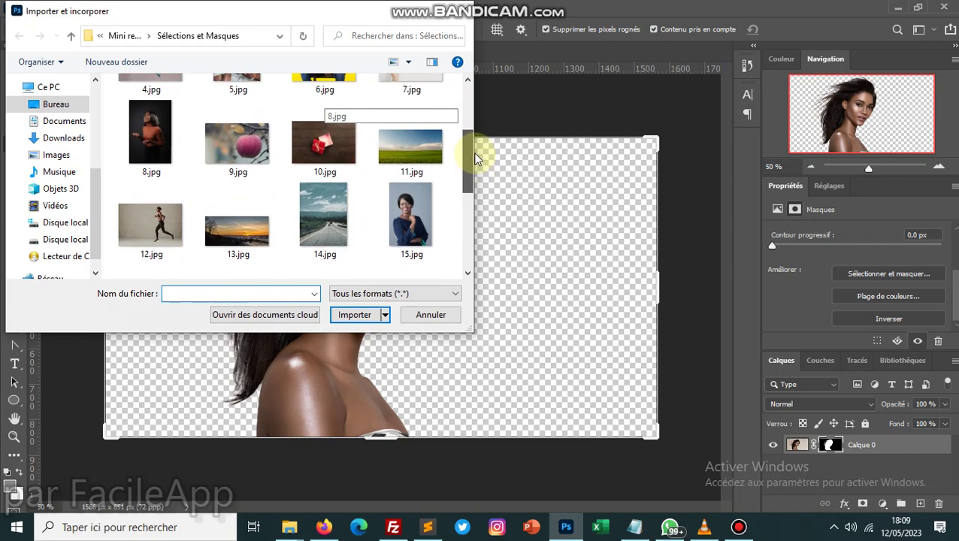
pyautogui.click(409, 149)
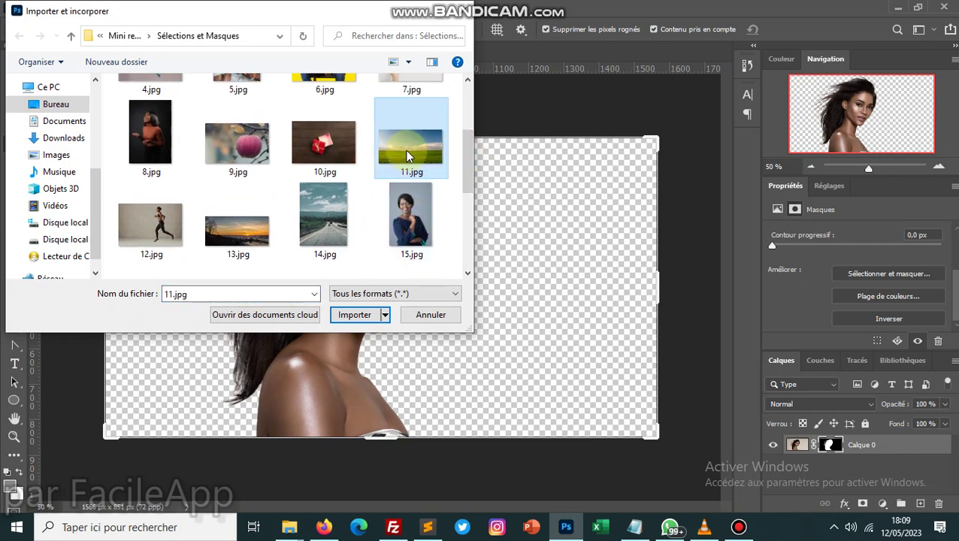
pyautogui.doubleClick(405, 150)
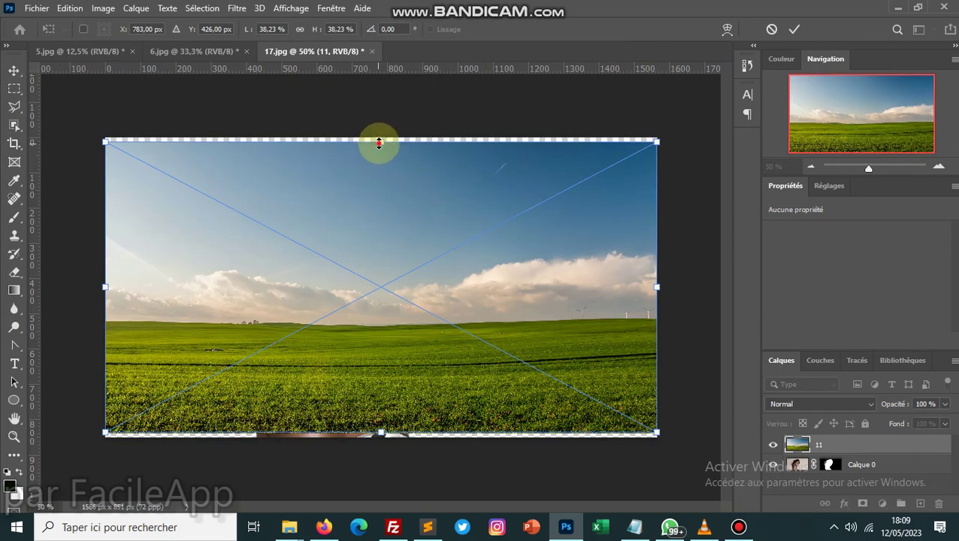
# Stretch the placed landscape vertically to 42.41 % height so it covers the whole canvas, and commit the transformation.
pyautogui.moveTo(379, 143); pyautogui.dragTo(381, 129)
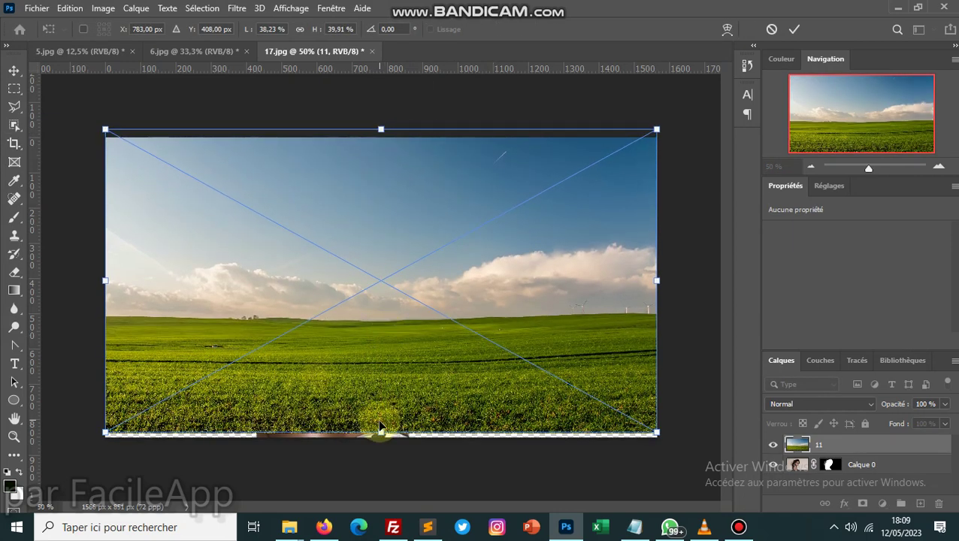
pyautogui.moveTo(381, 430); pyautogui.dragTo(381, 452)
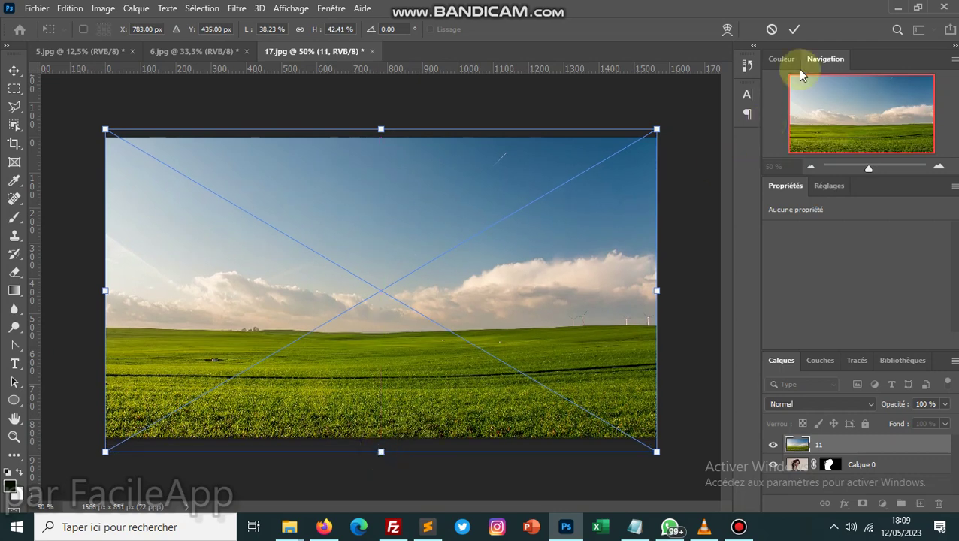
pyautogui.click(794, 32)
pyautogui.press('c')
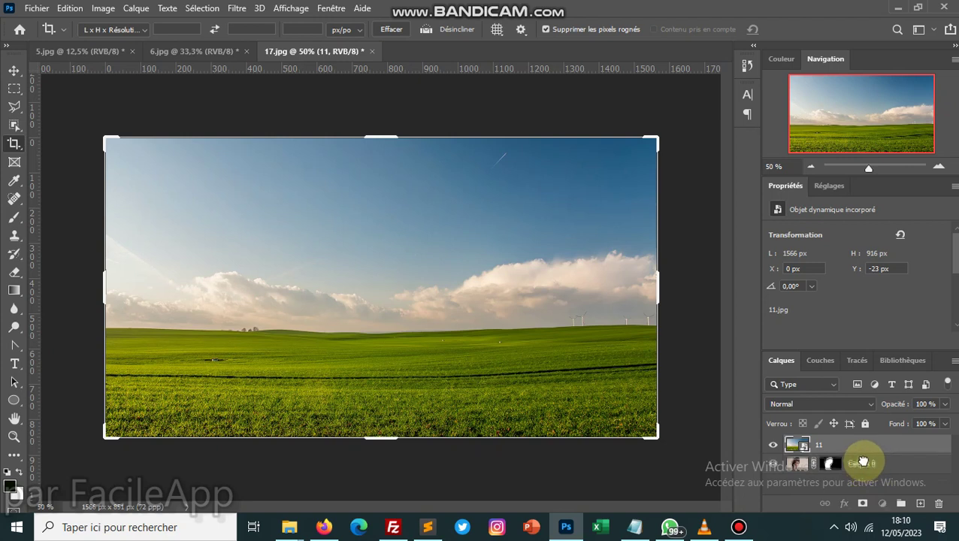
# Put layer Calque 0 above the landscape layer and move the woman horizontally to X -148 px, keeping Y at 0 px.
pyautogui.moveTo(862, 461); pyautogui.dragTo(860, 444)
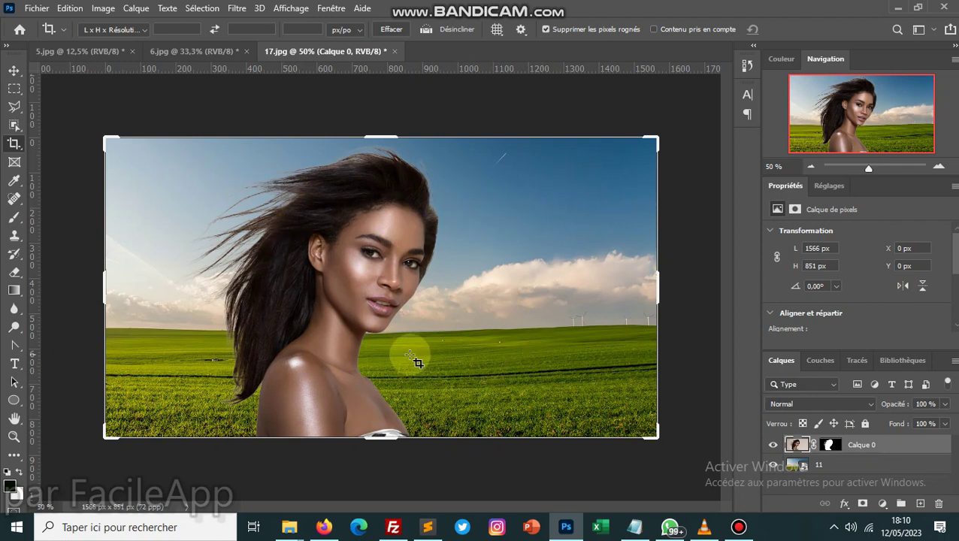
pyautogui.click(14, 70)
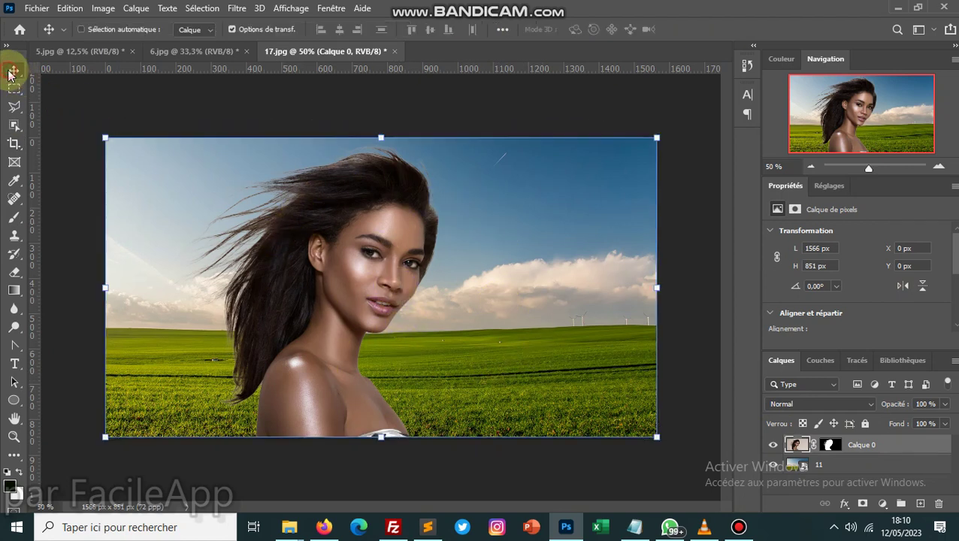
pyautogui.moveTo(338, 258)
pyautogui.mouseDown()
pyautogui.moveTo(260, 256)
pyautogui.moveTo(475, 269)
pyautogui.moveTo(488, 248)
pyautogui.moveTo(245, 265)
pyautogui.moveTo(380, 224)
pyautogui.moveTo(335, 234)
pyautogui.moveTo(339, 240)
pyautogui.mouseUp()
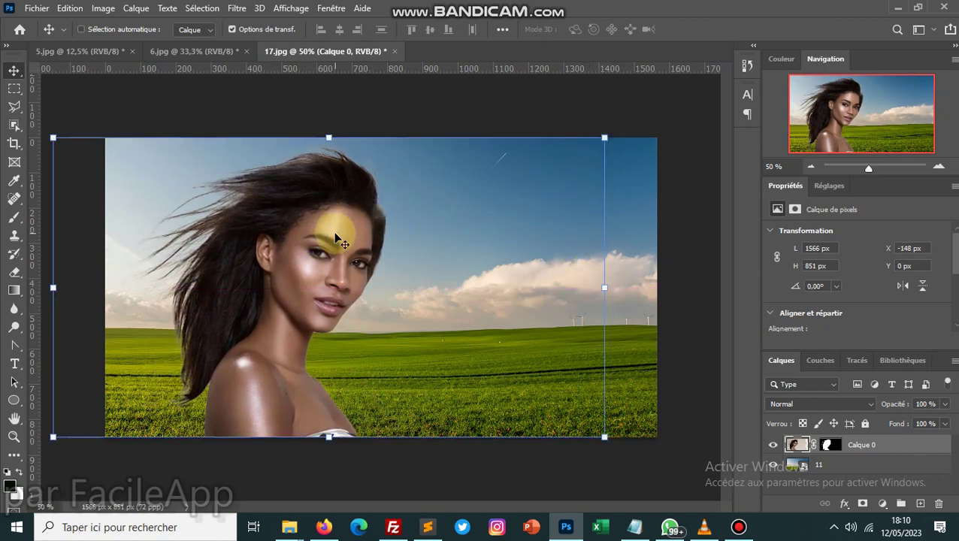